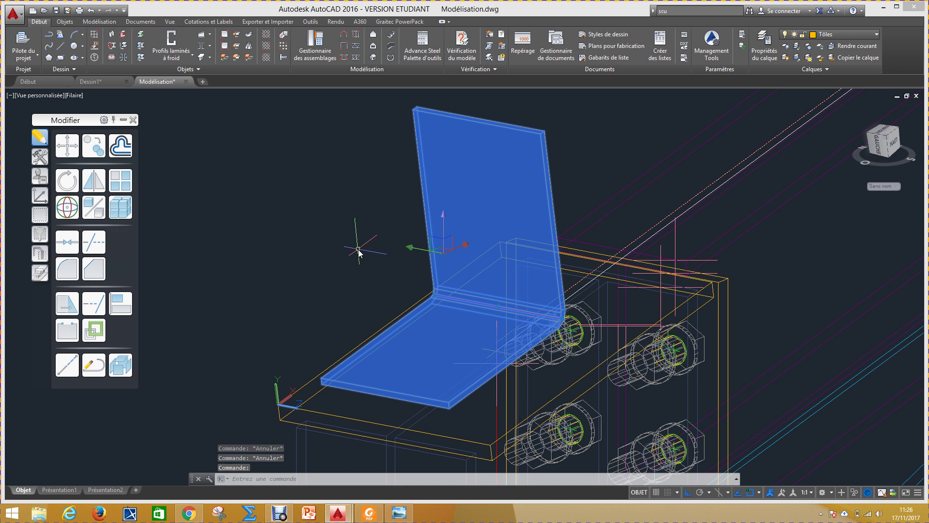
- Isolate the folded plate and the flat plate beneath it so only these two objects are displayed
{"action": "key", "text": "Escape"}
{"action": "mouse_move", "coordinate": [355, 266]}
{"action": "middle_mouse_down", "text": "shift"}
{"action": "mouse_move", "coordinate": [373, 251]}
{"action": "mouse_move", "coordinate": [411, 264]}
{"action": "mouse_move", "coordinate": [359, 267]}
{"action": "mouse_move", "coordinate": [351, 259]}
{"action": "mouse_move", "coordinate": [359, 265]}
{"action": "mouse_move", "coordinate": [334, 280]}
{"action": "mouse_move", "coordinate": [339, 271]}
{"action": "middle_mouse_up", "text": "shift"}
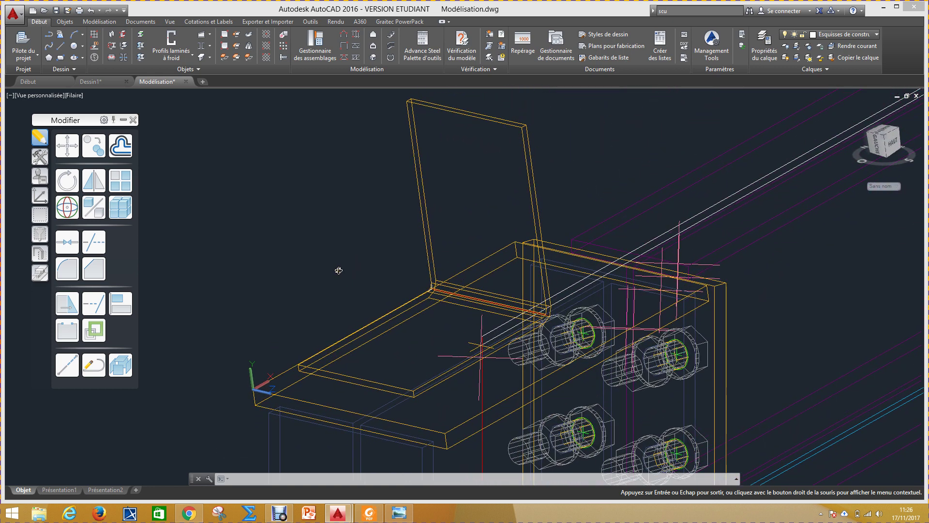
{"action": "key", "text": "Escape"}
{"action": "scroll", "coordinate": [390, 233], "scroll_direction": "down", "scroll_amount": 2}
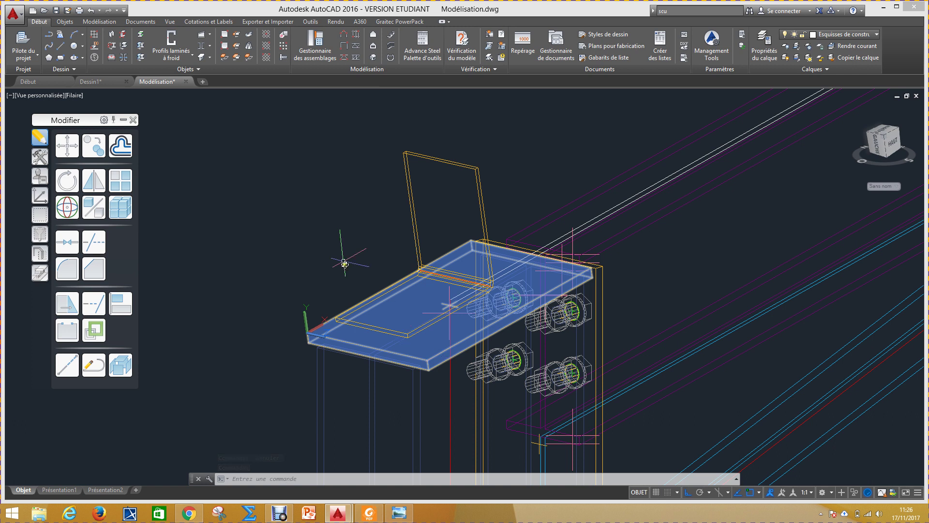
{"action": "key", "text": "Escape"}
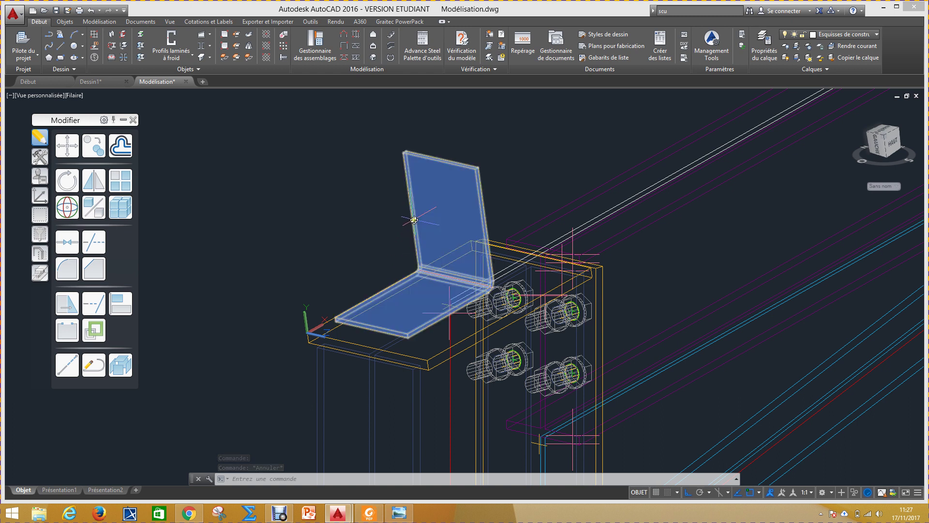
{"action": "left_click", "coordinate": [410, 230]}
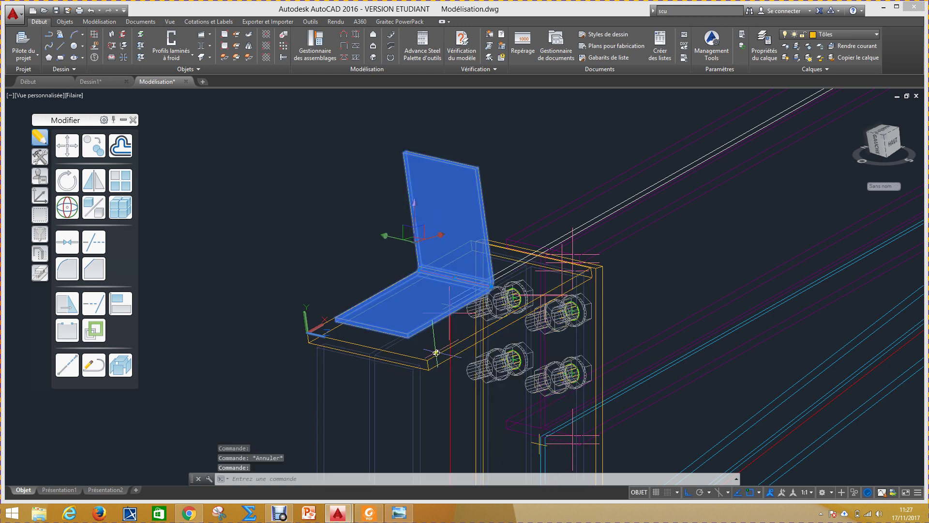
{"action": "left_click", "coordinate": [437, 354]}
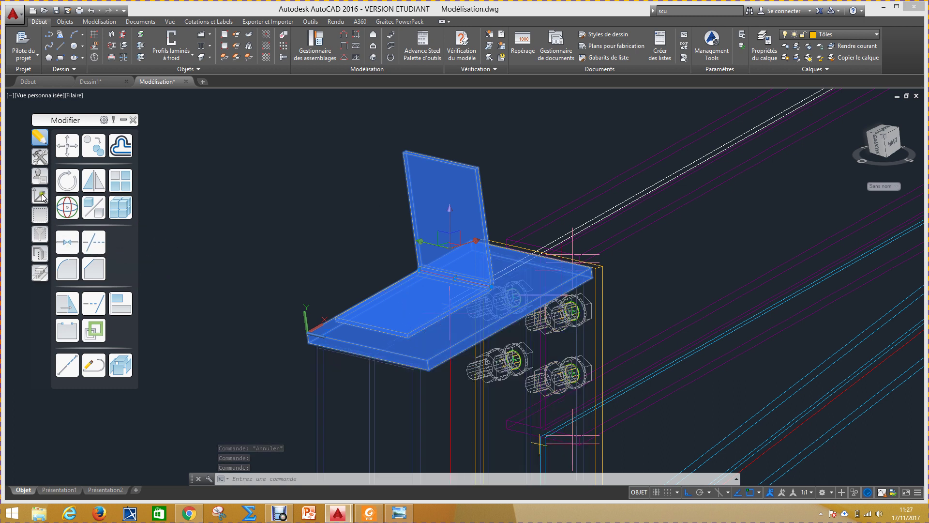
{"action": "left_click", "coordinate": [39, 253]}
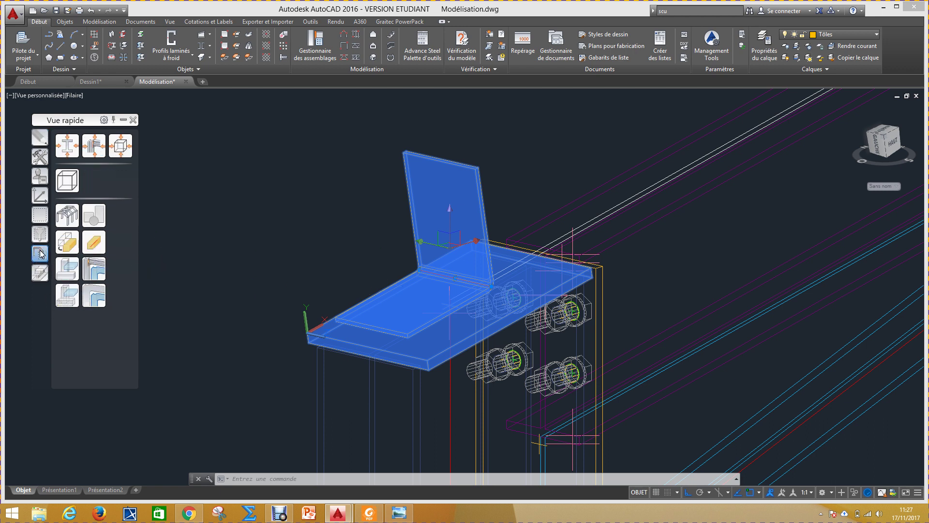
{"action": "left_click", "coordinate": [71, 294]}
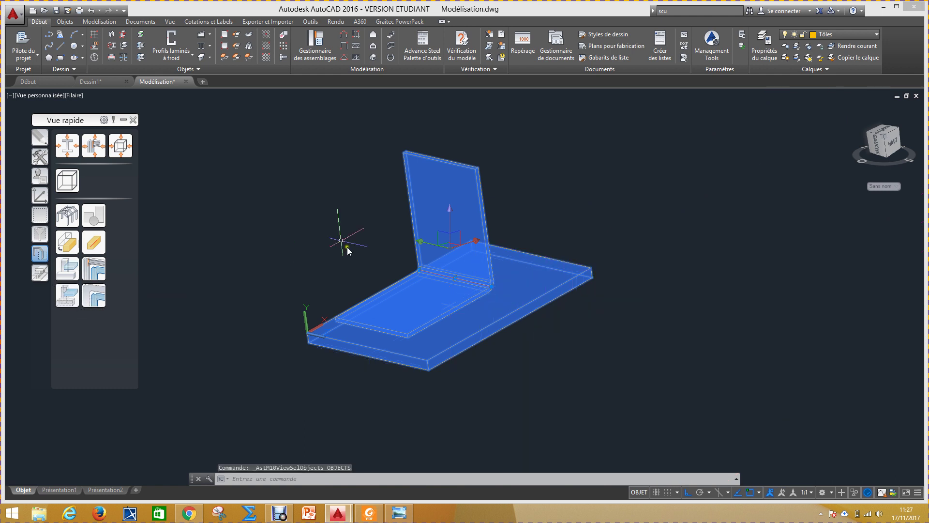
{"action": "key", "text": "Escape"}
- Measure the distance from the folded plate's lower corner to the flat plate's upper corner at the UCS origin
{"action": "middle_click_drag", "start_coordinate": [301, 259], "coordinate": [229, 215], "text": "shift"}
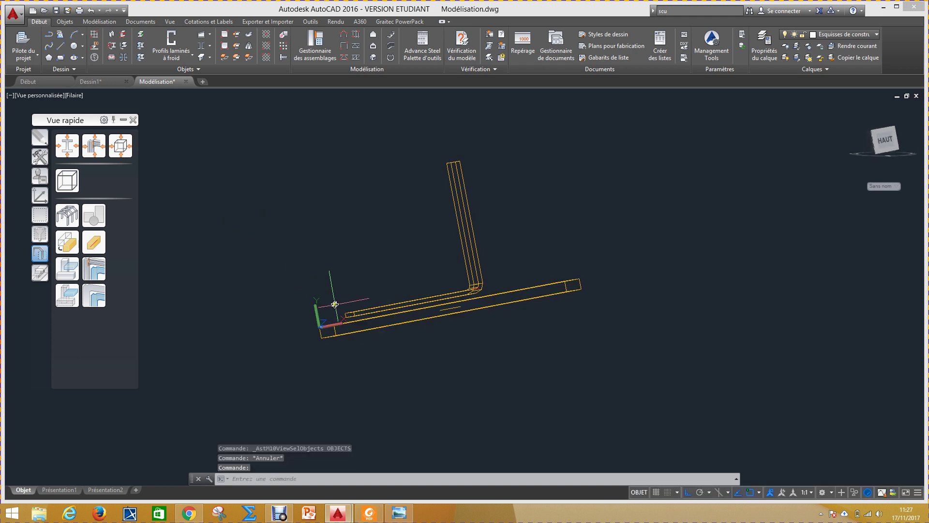
{"action": "scroll", "coordinate": [334, 303], "scroll_direction": "up", "scroll_amount": 5}
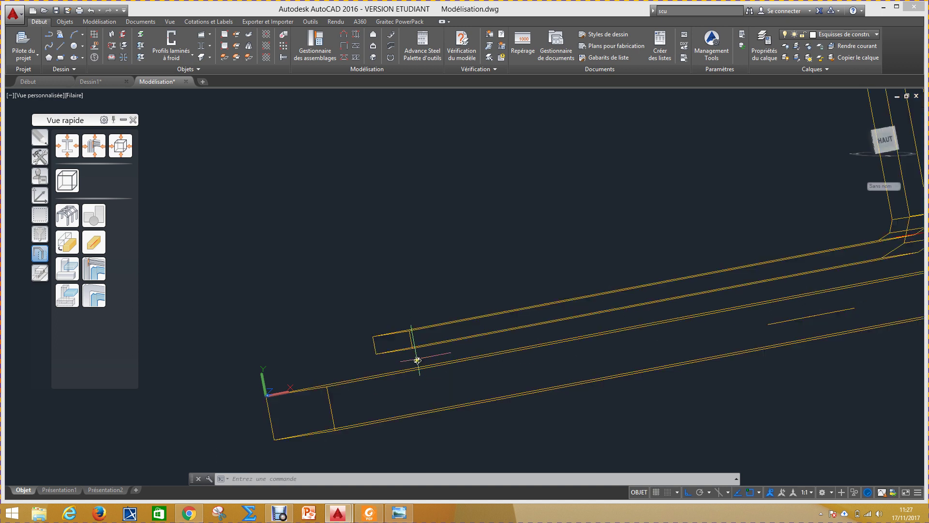
{"action": "middle_click_drag", "start_coordinate": [417, 360], "coordinate": [469, 265], "text": "shift"}
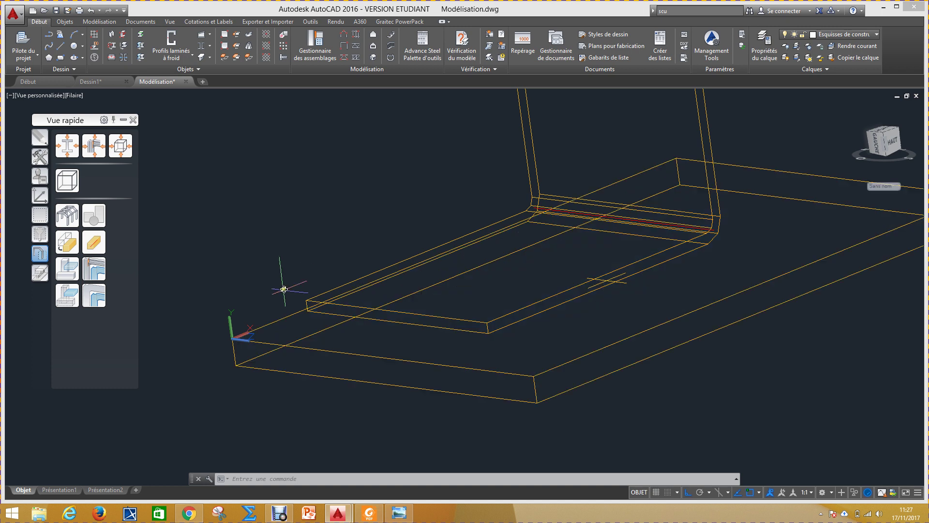
{"action": "middle_click_drag", "start_coordinate": [306, 245], "coordinate": [386, 254], "text": "shift"}
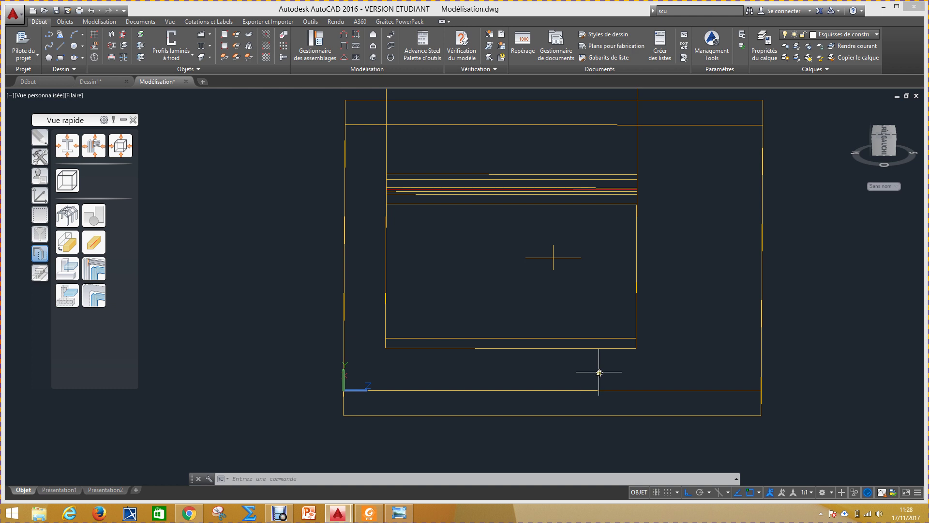
{"action": "middle_click_drag", "start_coordinate": [599, 373], "coordinate": [526, 361], "text": "shift"}
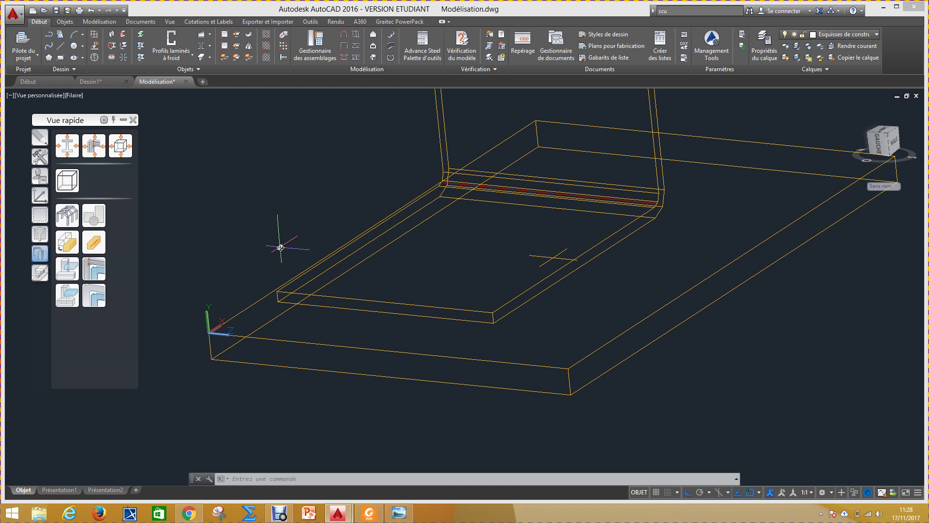
{"action": "type", "text": "d"}
{"action": "key", "text": "Return"}
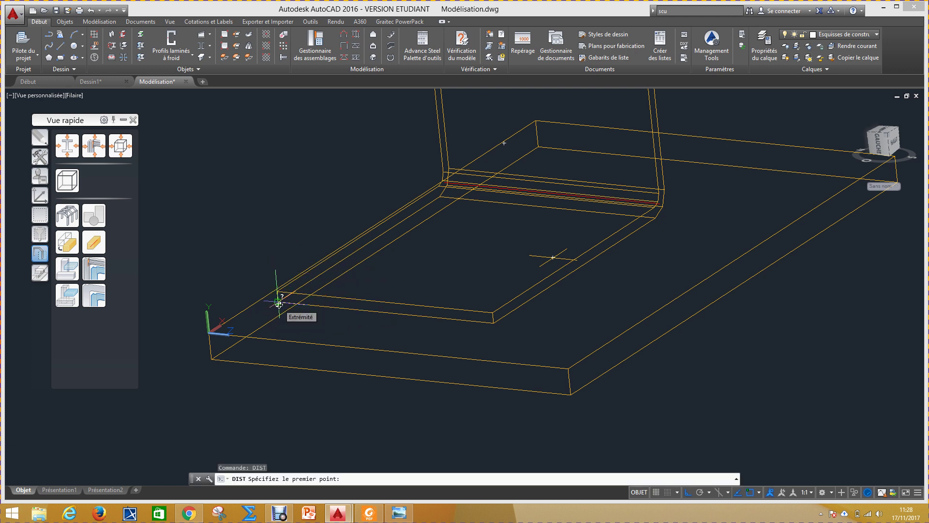
{"action": "left_click", "coordinate": [279, 303]}
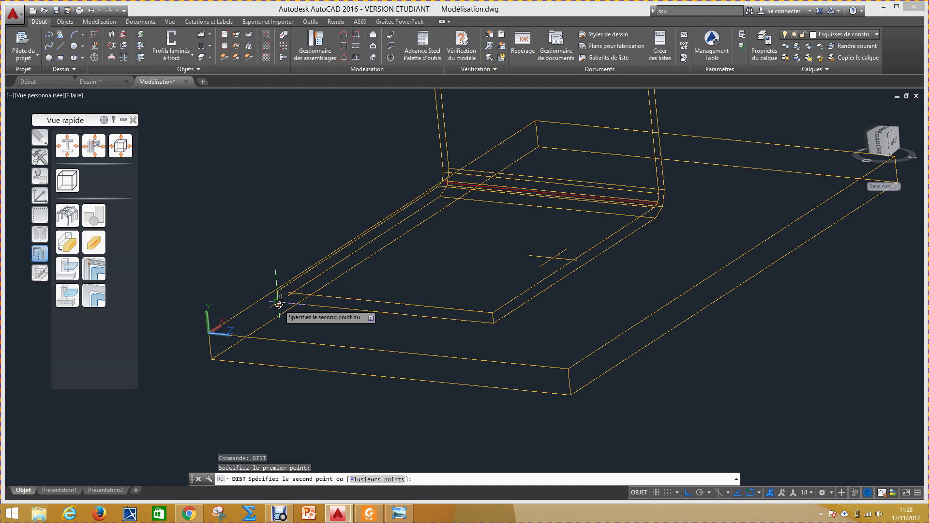
{"action": "left_click", "coordinate": [210, 333]}
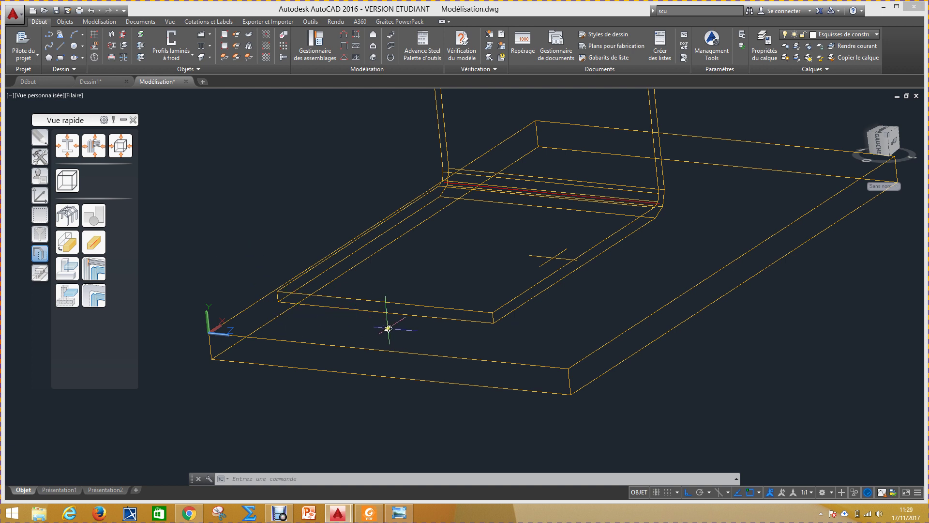
- Measure the distance from the midpoint of the folded plate's lower front edge to the midpoint of the flat plate's upper front edge
{"action": "mouse_move", "coordinate": [368, 313]}
{"action": "mouse_move", "coordinate": [393, 352]}
{"action": "type", "text": "t"}
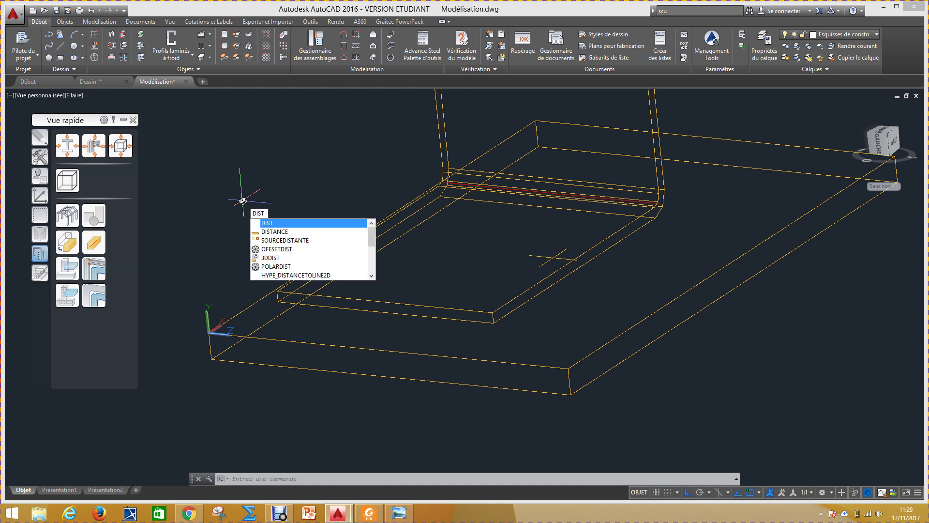
{"action": "key", "text": "Return"}
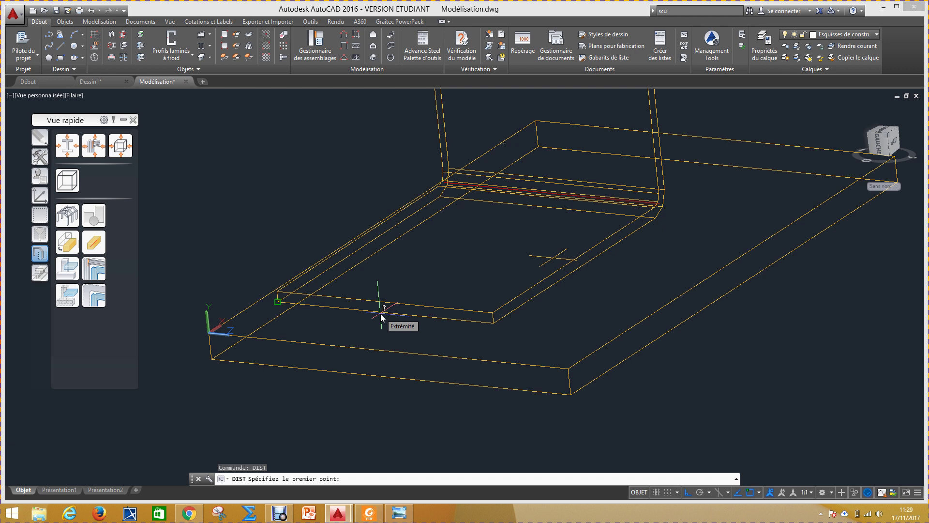
{"action": "key", "text": "F8"}
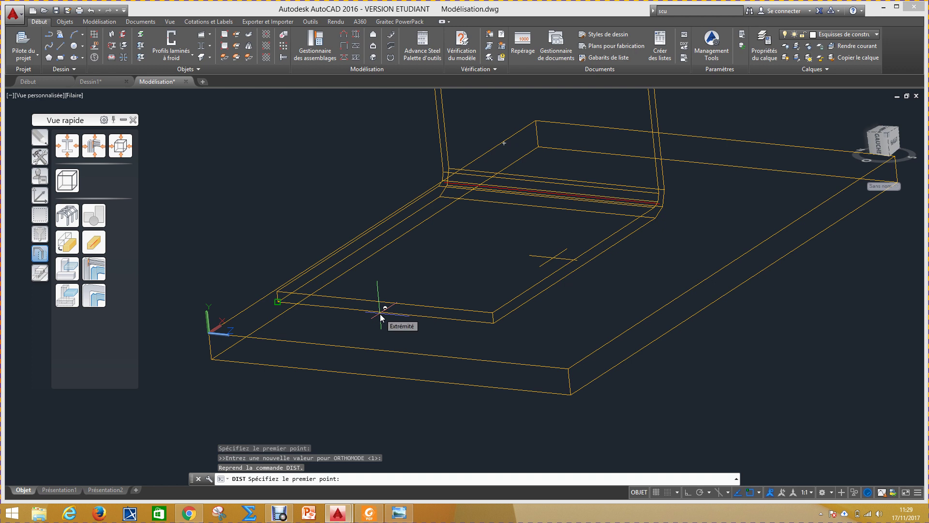
{"action": "right_click", "coordinate": [381, 315], "text": "shift"}
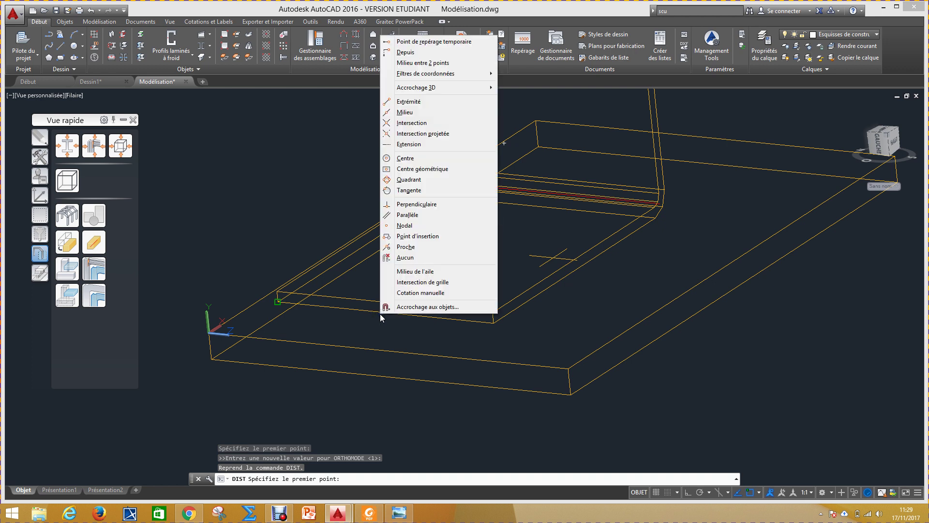
{"action": "left_click", "coordinate": [413, 115]}
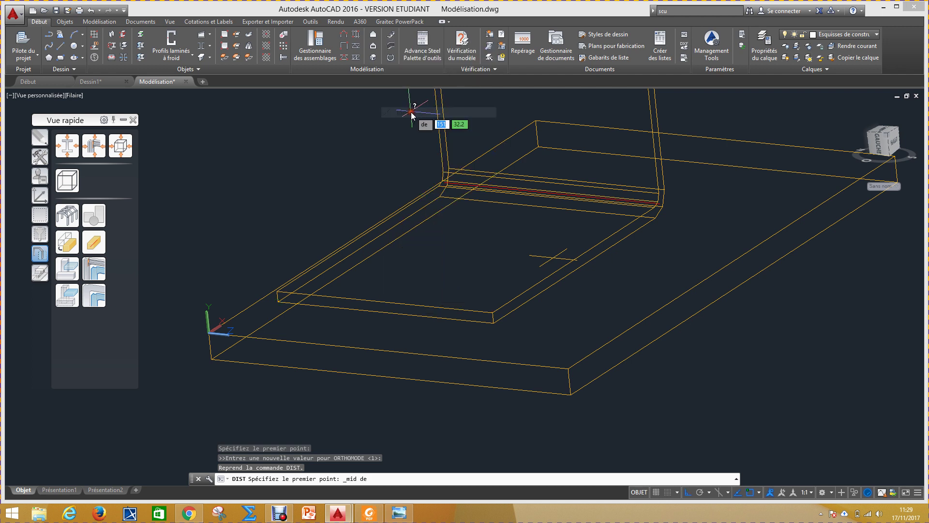
{"action": "left_click", "coordinate": [388, 314]}
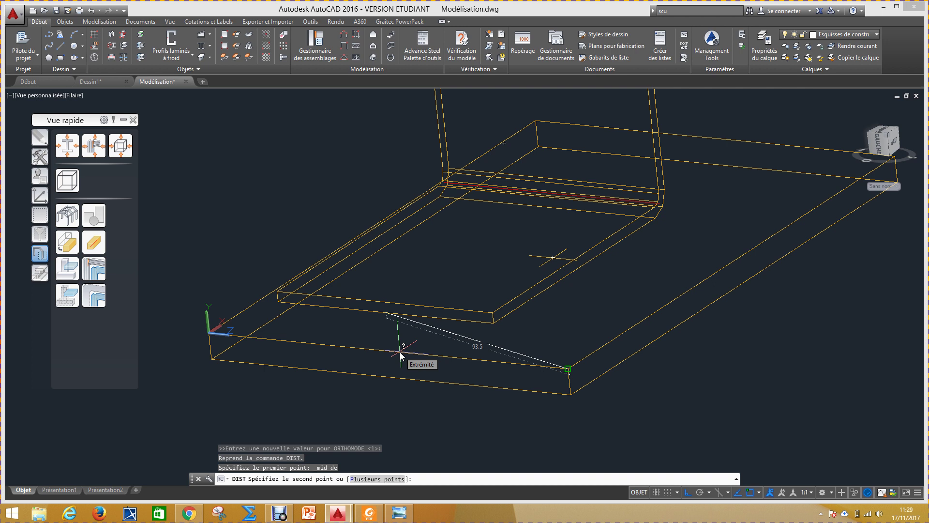
{"action": "key", "text": "F8"}
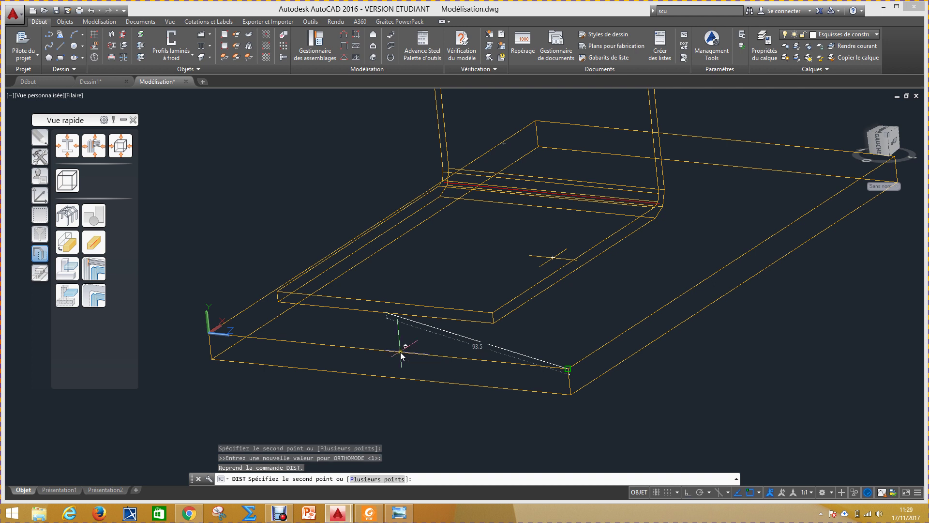
{"action": "right_click", "coordinate": [402, 356], "text": "shift"}
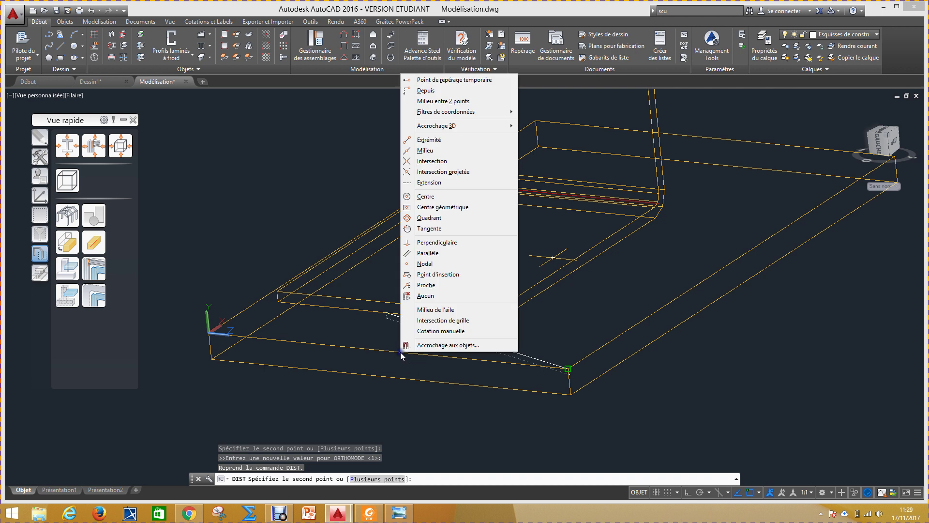
{"action": "left_click", "coordinate": [432, 153]}
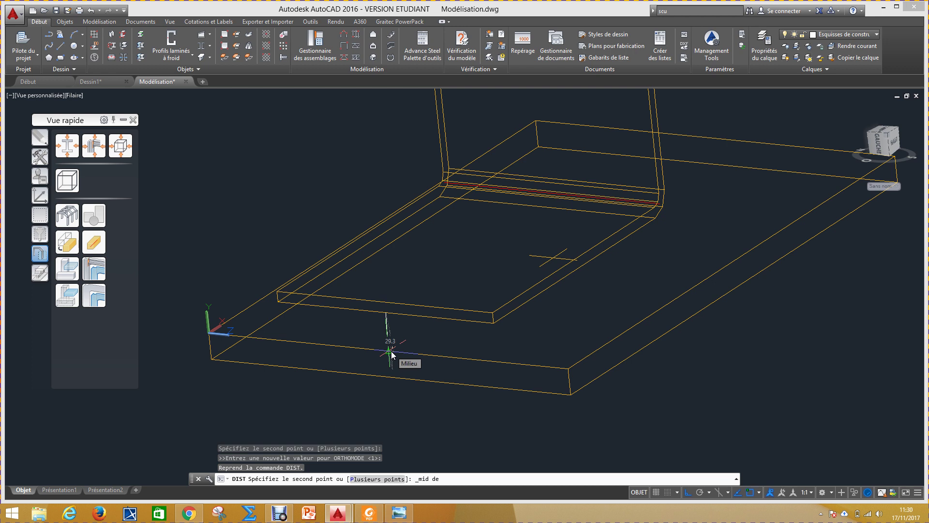
{"action": "left_click", "coordinate": [391, 350]}
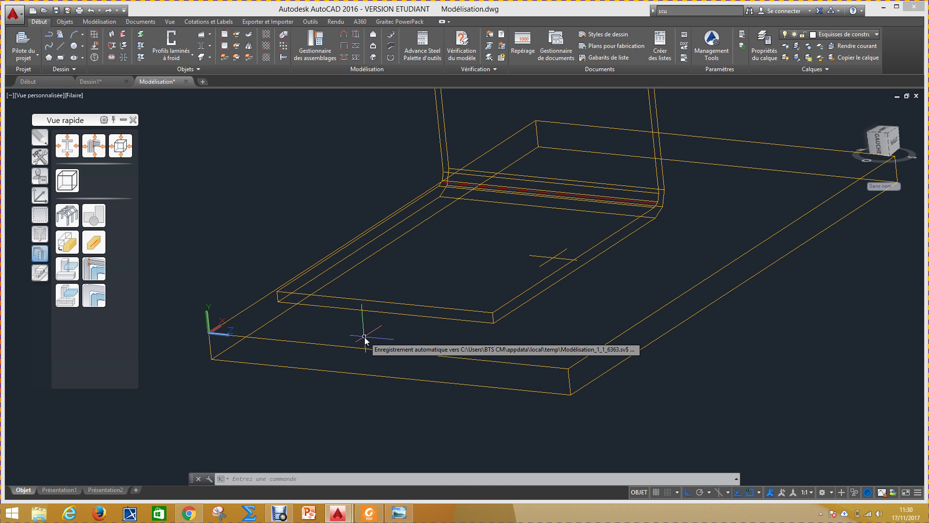
{"action": "key", "text": "Escape"}
{"action": "key", "text": "Escape"}
{"action": "key", "text": "Escape"}
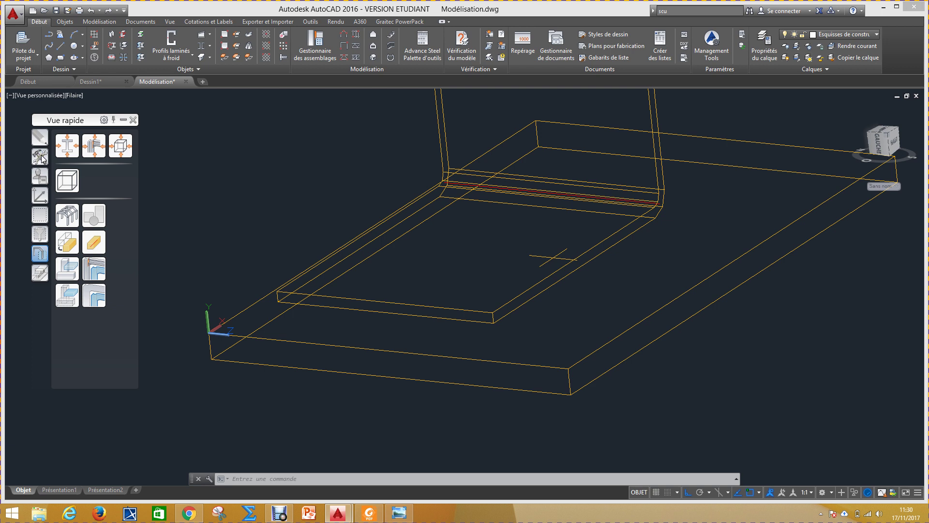
{"action": "left_click", "coordinate": [40, 138]}
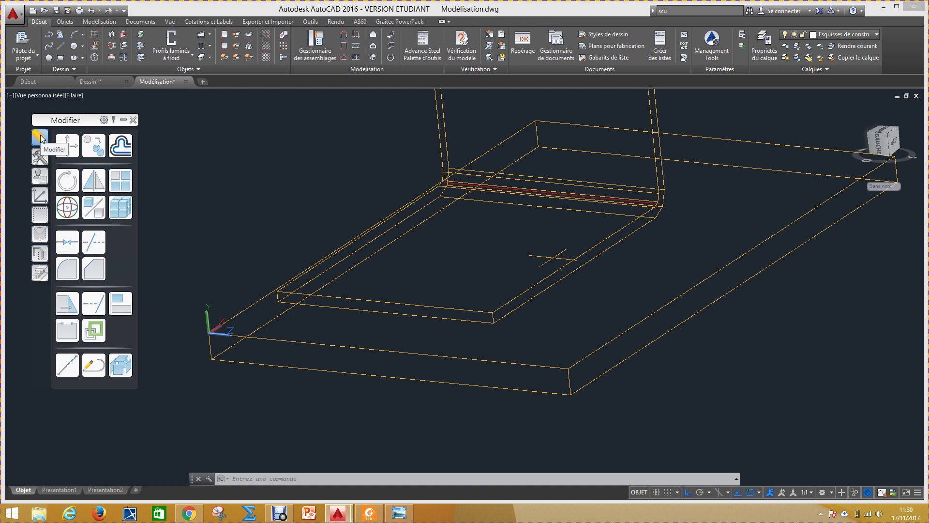
{"action": "left_click", "coordinate": [93, 147]}
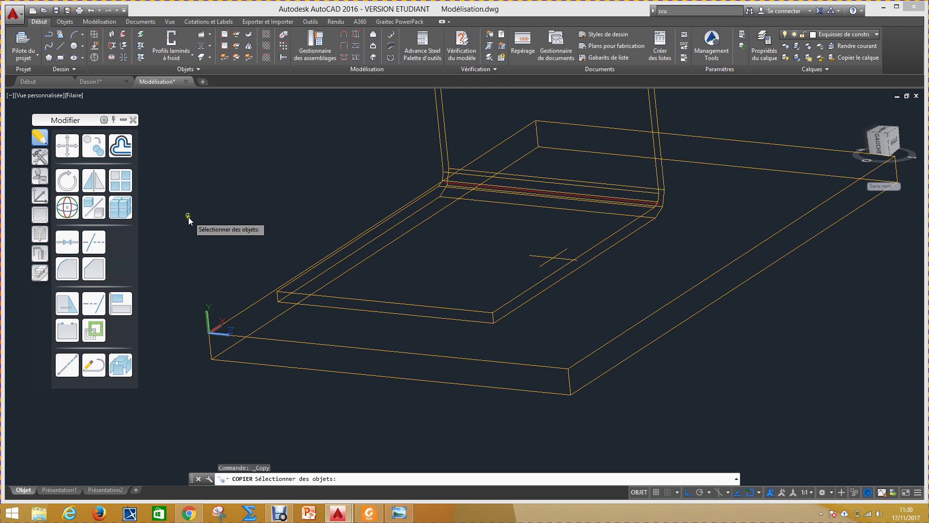
{"action": "key", "text": "Escape"}
{"action": "key", "text": "Escape"}
- Open the Copier les éléments dialog and choose Déplacer, trying a Z distance of 30 before resetting the distances to zero
{"action": "left_click", "coordinate": [40, 156]}
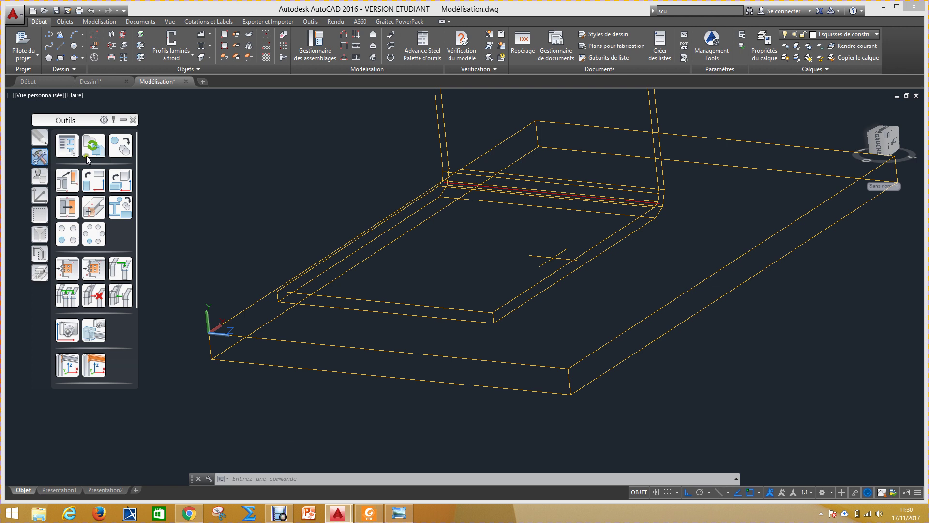
{"action": "left_click", "coordinate": [116, 148]}
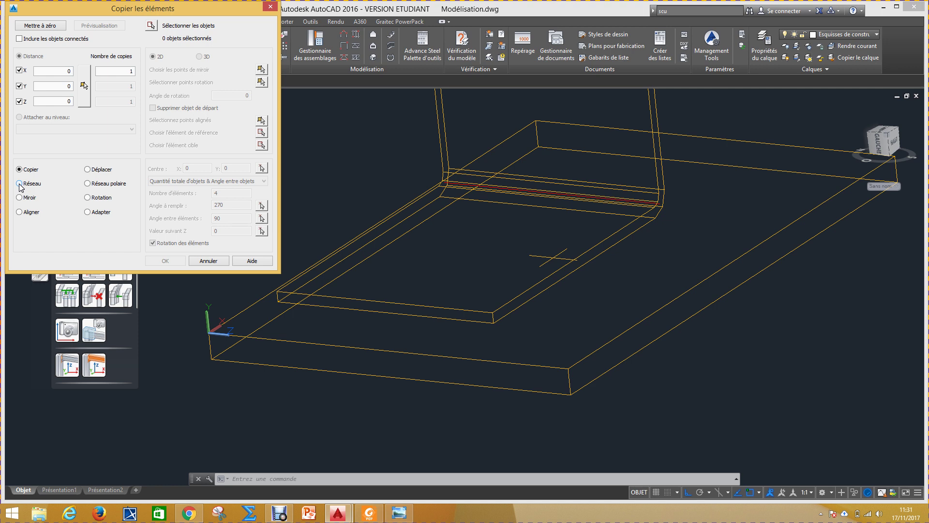
{"action": "left_click", "coordinate": [49, 102]}
{"action": "type", "text": "30"}
{"action": "left_click", "coordinate": [86, 169]}
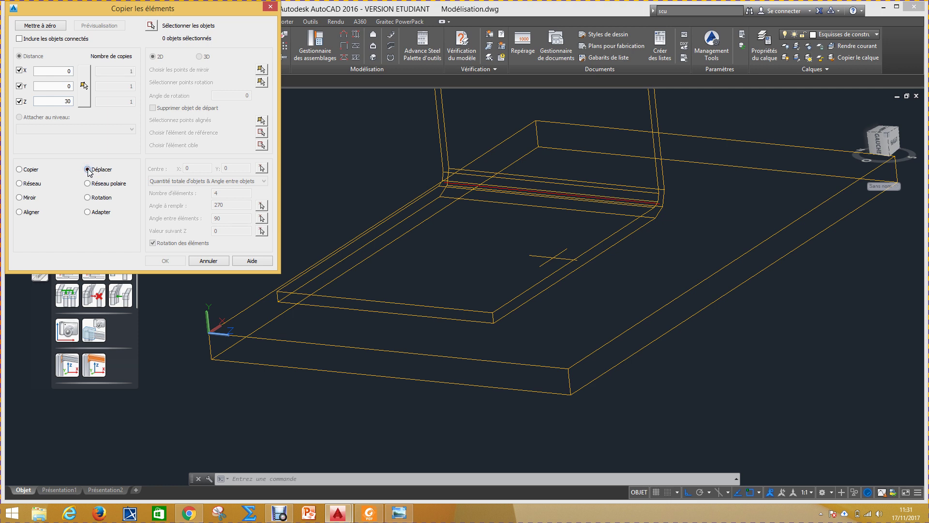
{"action": "left_click", "coordinate": [50, 26]}
- Select the folded plate as the object to move
{"action": "left_click", "coordinate": [151, 26]}
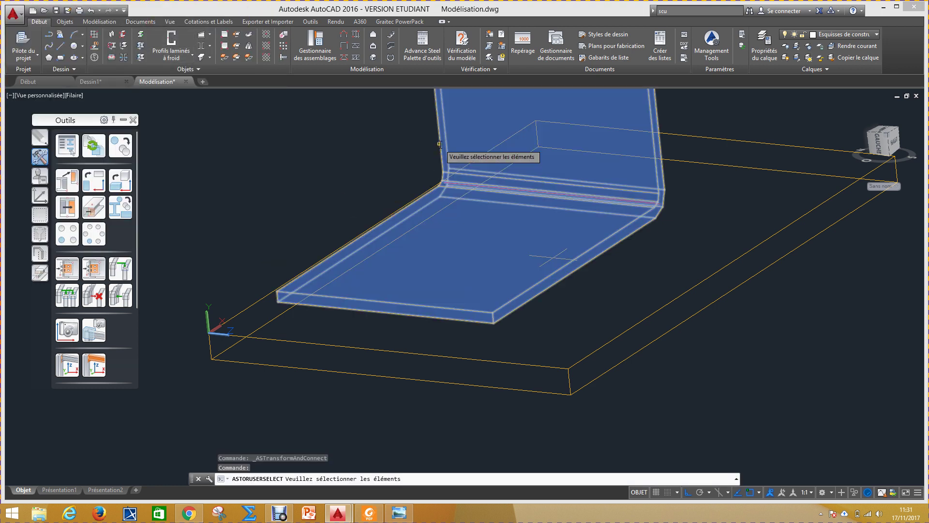
{"action": "left_click", "coordinate": [440, 144]}
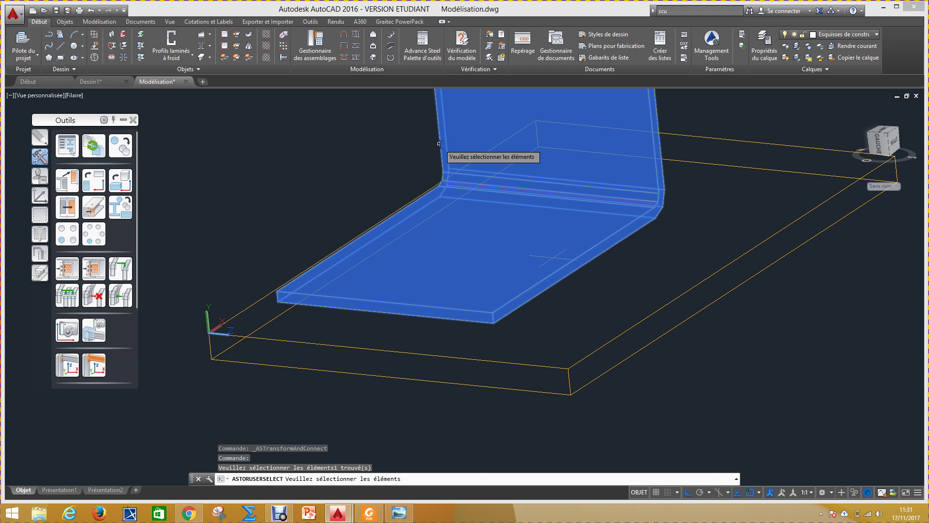
{"action": "key", "text": "Return"}
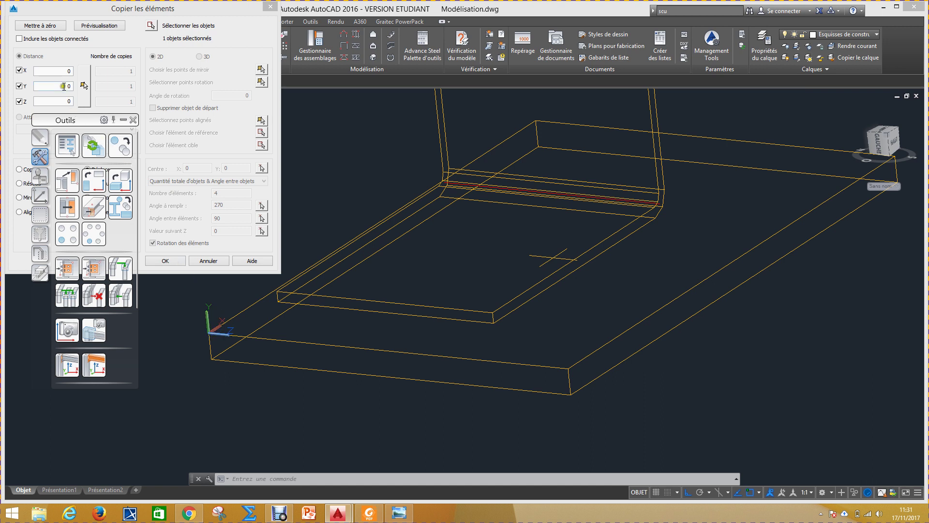
- Enter a negative Y distance and the Z distance for the folded plate, preview the move over the flat plate and apply it
{"action": "mouse_move", "coordinate": [64, 87]}
{"action": "left_mouse_down"}
{"action": "mouse_move", "coordinate": [72, 98]}
{"action": "mouse_move", "coordinate": [73, 84]}
{"action": "left_mouse_up"}
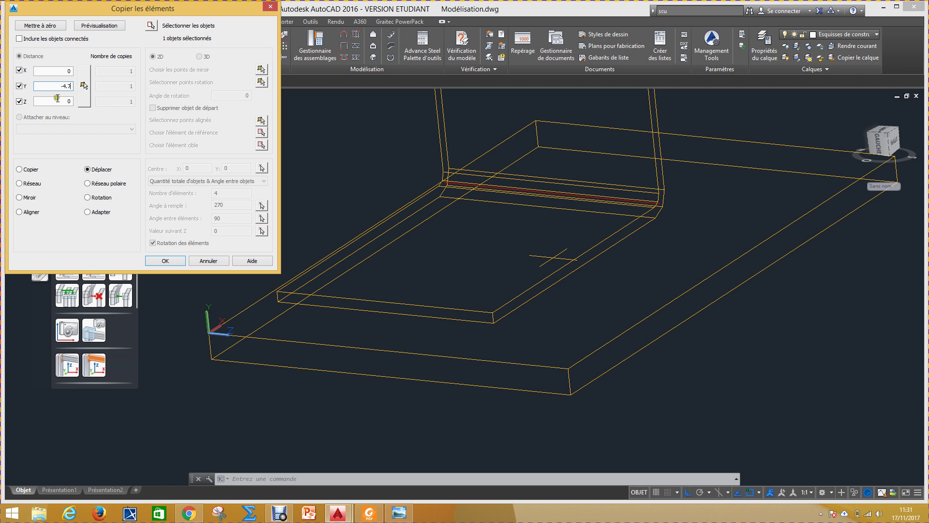
{"action": "left_click_drag", "start_coordinate": [64, 102], "coordinate": [76, 100]}
{"action": "left_click", "coordinate": [103, 26]}
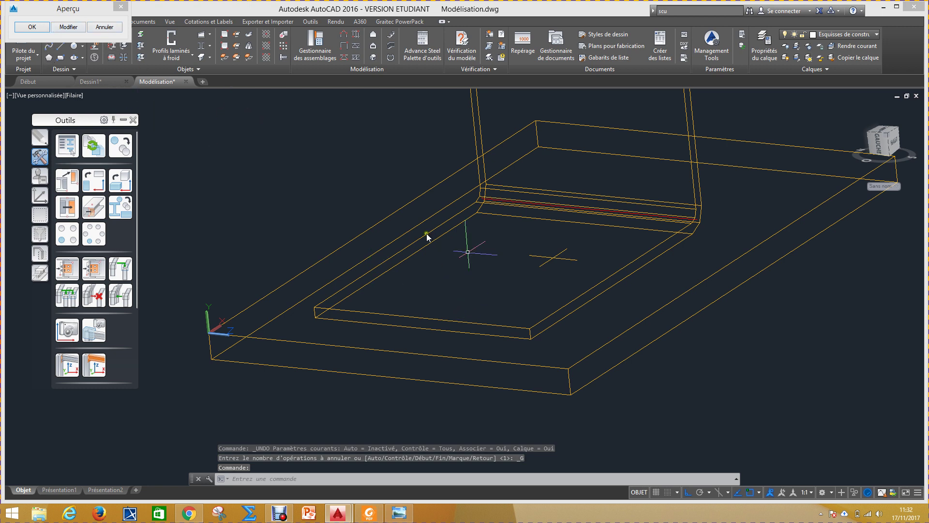
{"action": "middle_click_drag", "start_coordinate": [538, 334], "coordinate": [545, 362], "text": "shift"}
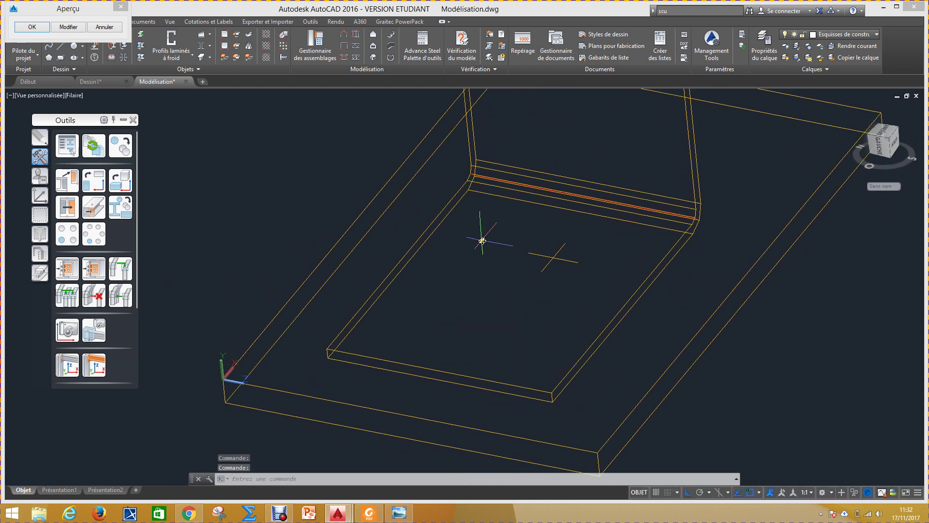
{"action": "scroll", "coordinate": [482, 241], "scroll_direction": "down", "scroll_amount": 5}
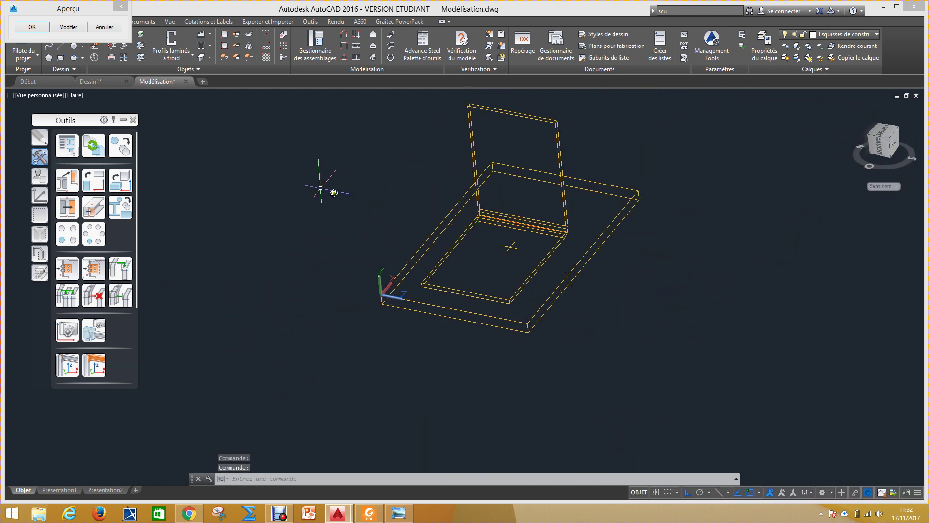
{"action": "left_click", "coordinate": [30, 27]}
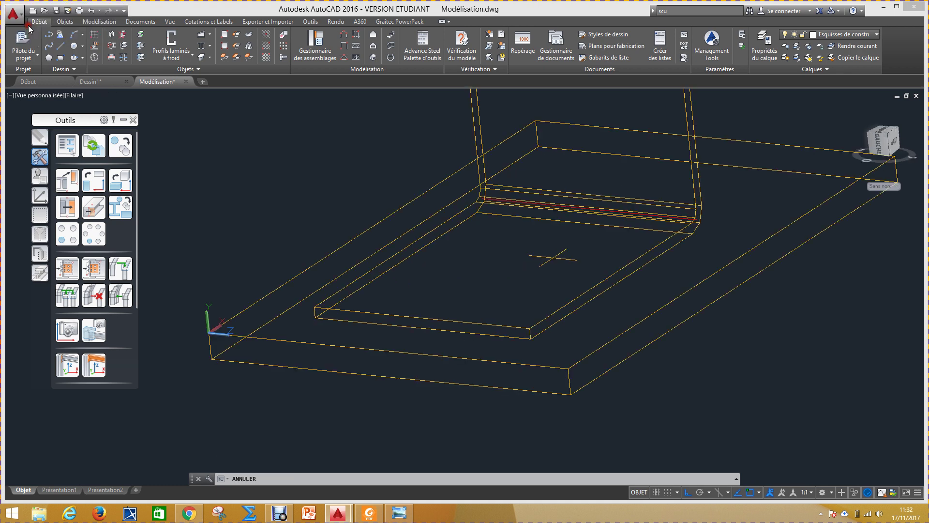
- Make all hidden model objects visible again around the folded plate and the flat plate
{"action": "scroll", "coordinate": [535, 321], "scroll_direction": "down", "scroll_amount": 4}
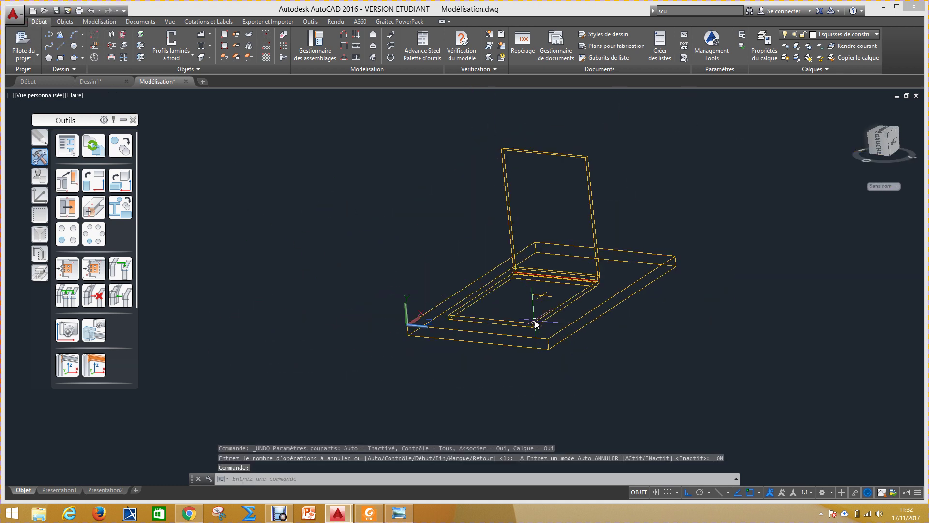
{"action": "left_click", "coordinate": [40, 253]}
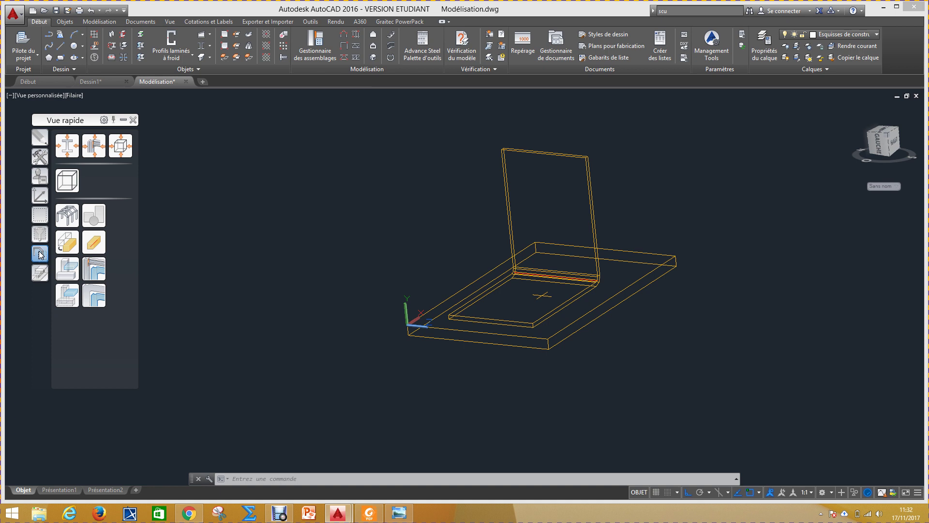
{"action": "left_click", "coordinate": [66, 216]}
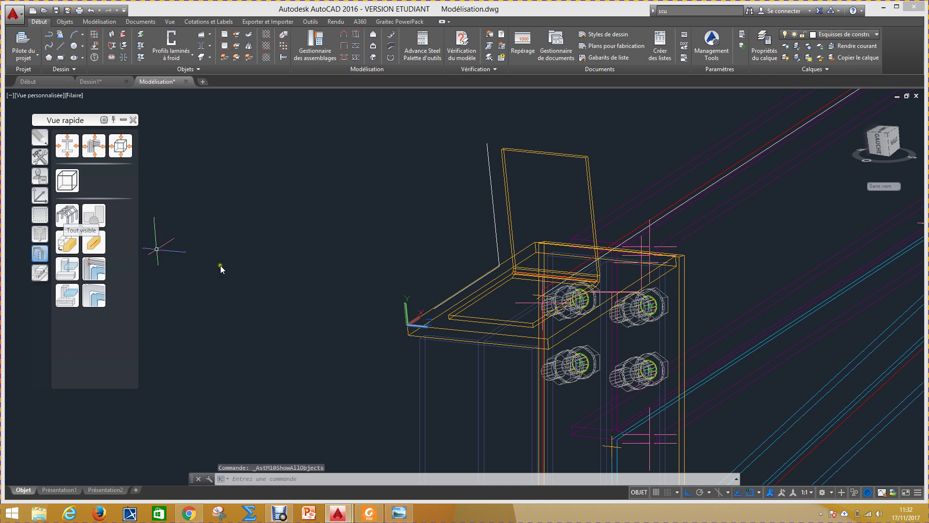
{"action": "middle_click_drag", "start_coordinate": [438, 272], "coordinate": [397, 286], "text": "shift"}
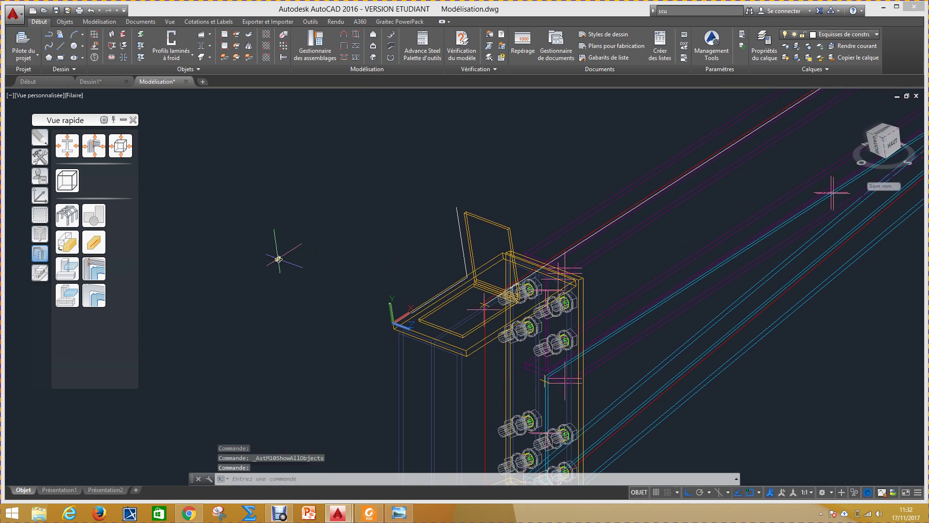